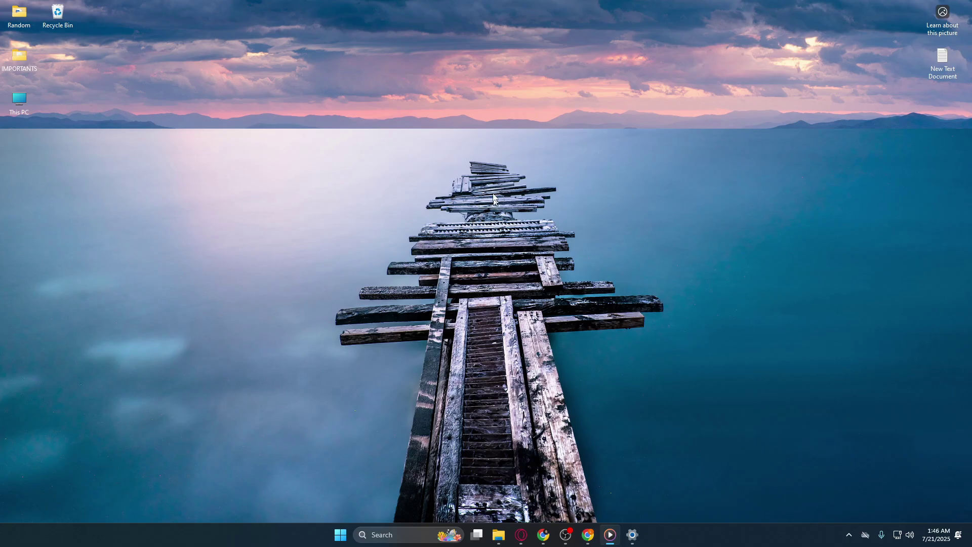
Step: Bring up the desktop context menu containing Display settings
right_click(482, 133)
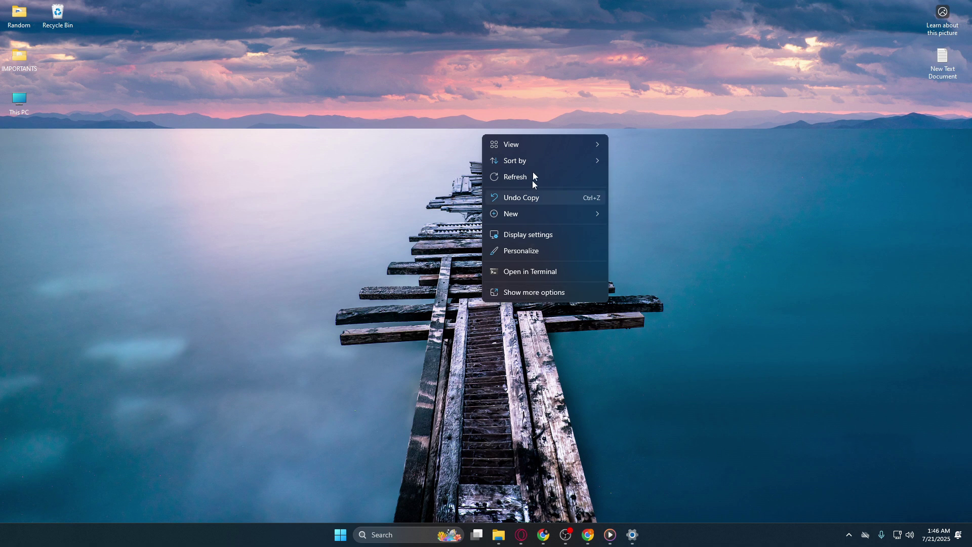
mouse_move(511, 145)
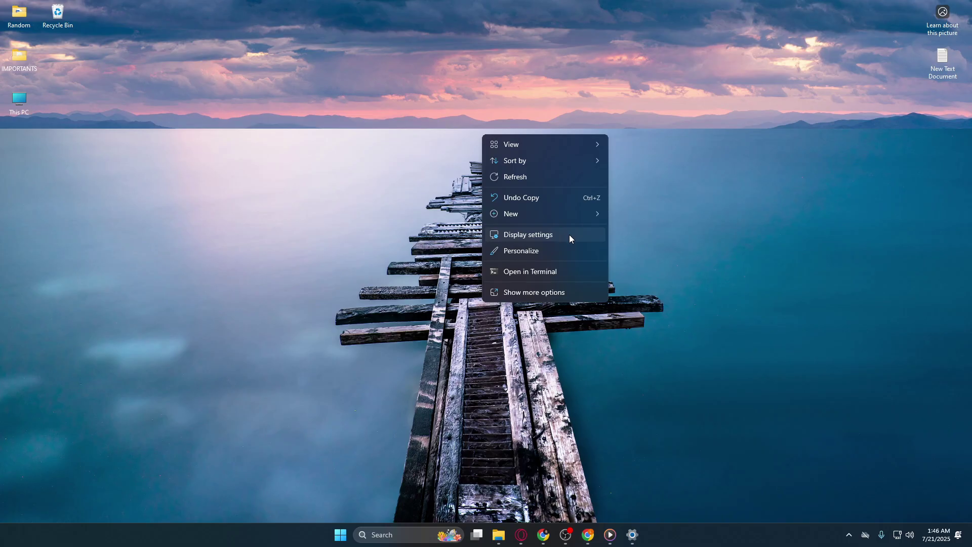
Step: Open Display settings, then move the Settings window up-right and maximize it
left_click(569, 235)
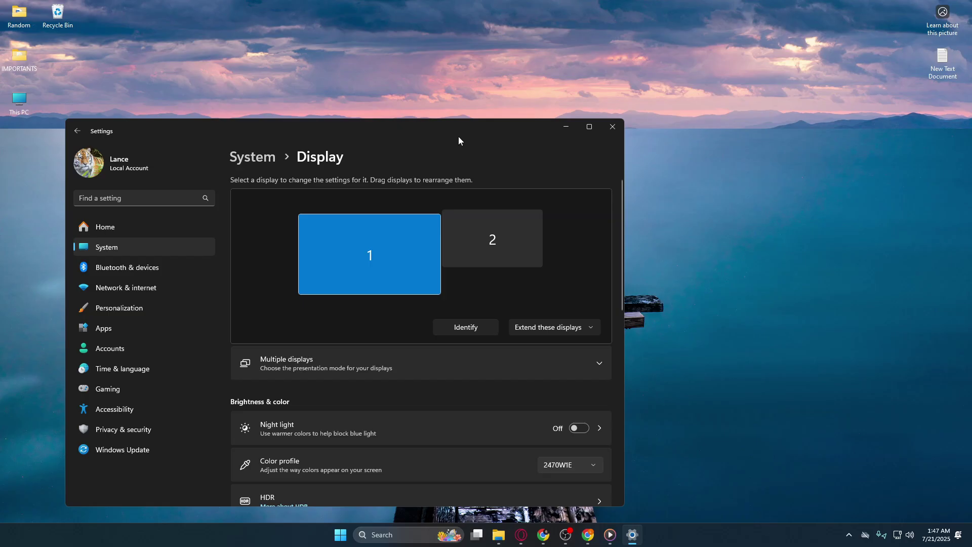
left_click_drag(457, 128, 615, 67)
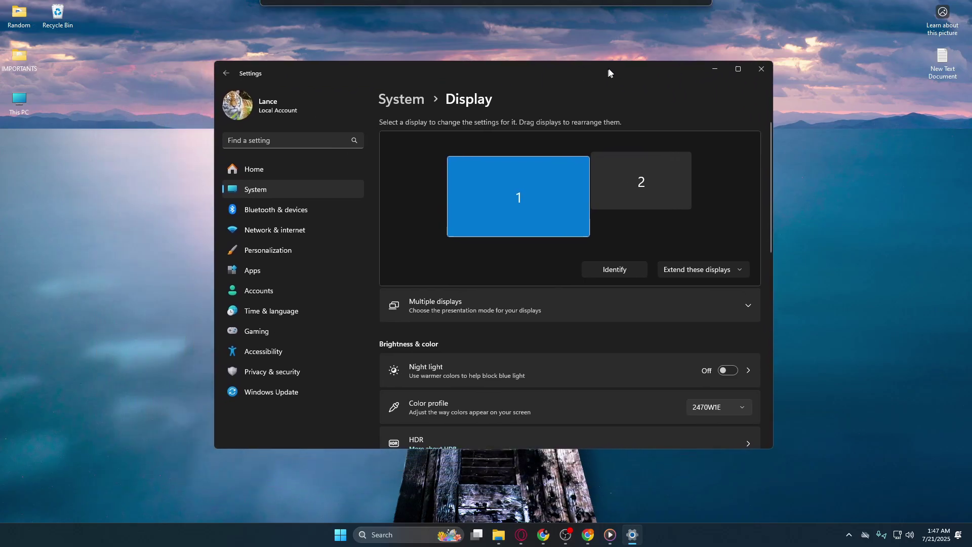
double_click(614, 67)
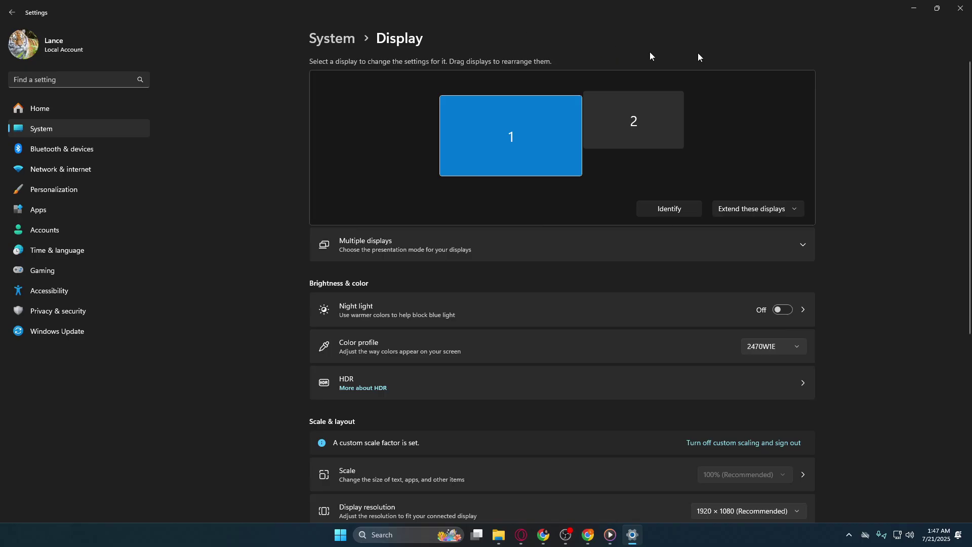
scroll(310, 206, "down", 3)
scroll(310, 206, "down", 3)
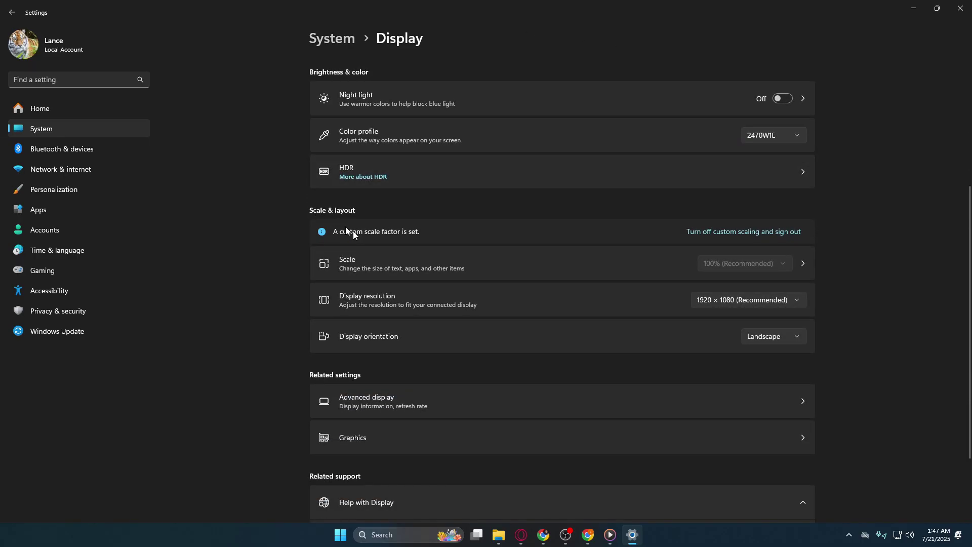
left_click(419, 262)
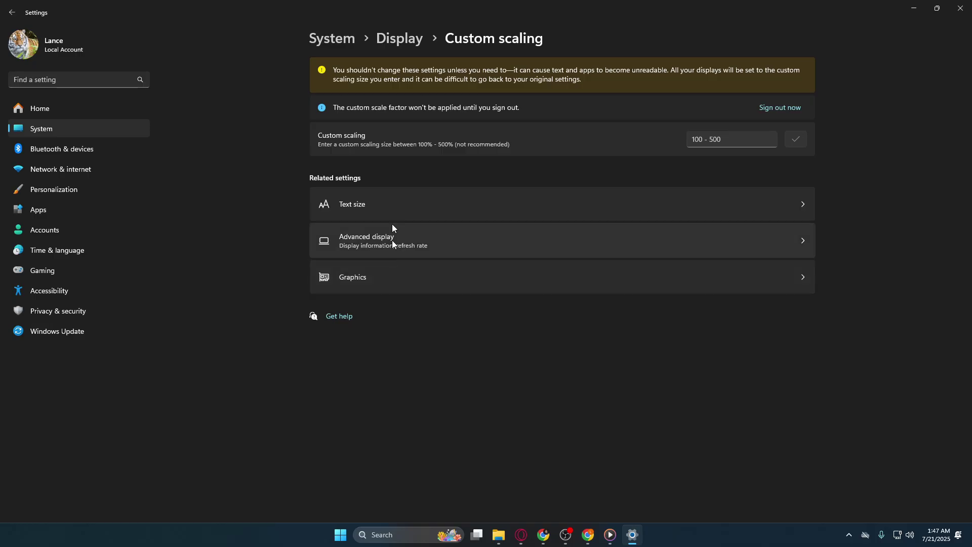
Step: Return to the Display page showing the 1920 × 1080 resolution
left_click(400, 41)
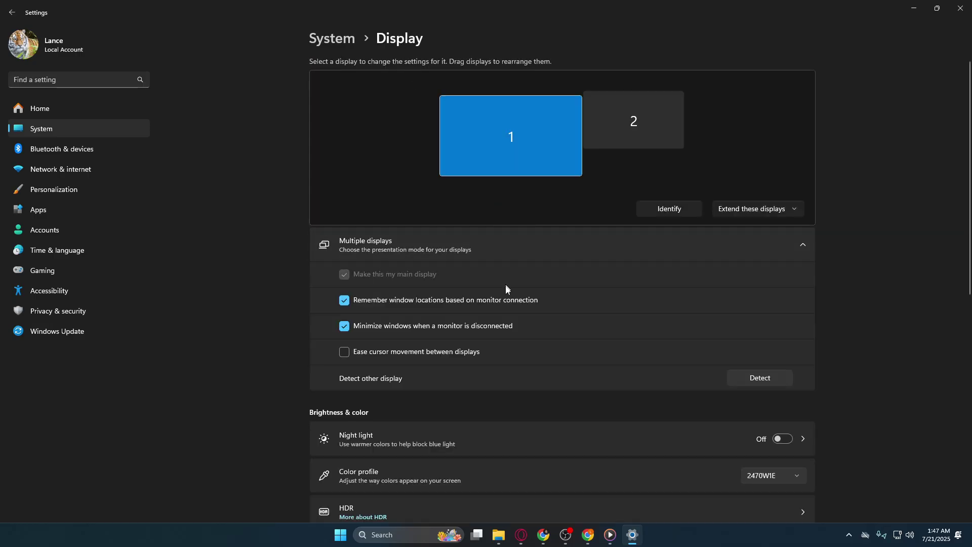
scroll(505, 287, "down", 3)
scroll(505, 287, "down", 3)
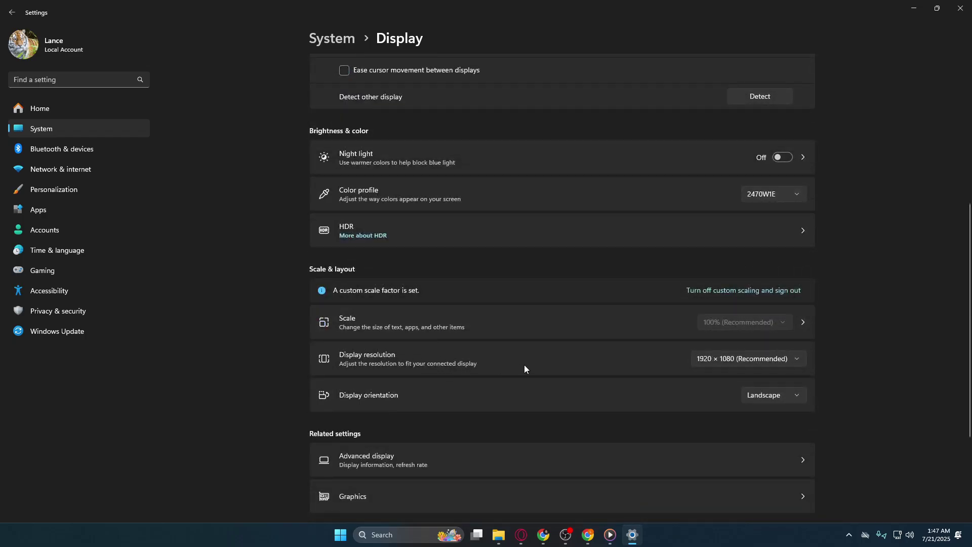
Step: Open the Display resolution list and dismiss it, keeping 1920 × 1080 (Recommended)
left_click(797, 356)
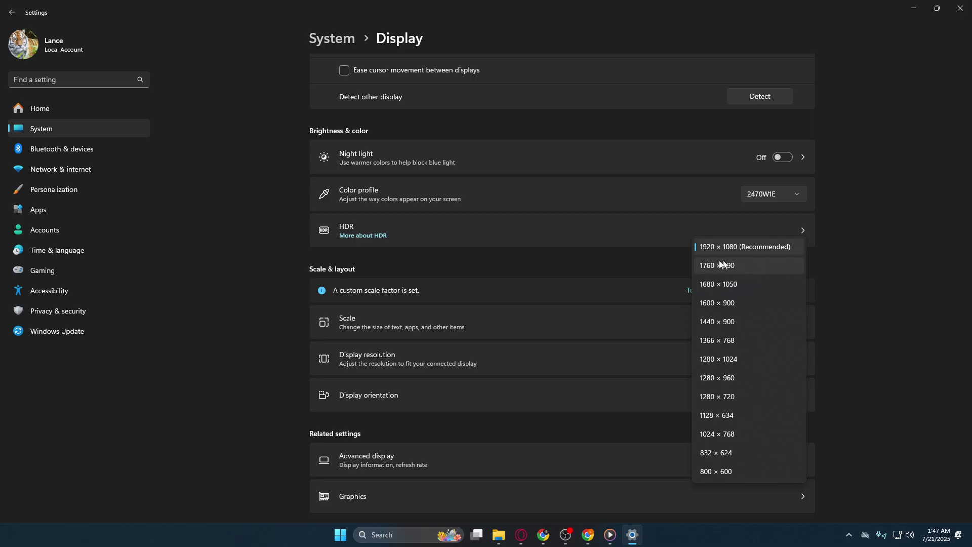
left_click(759, 252)
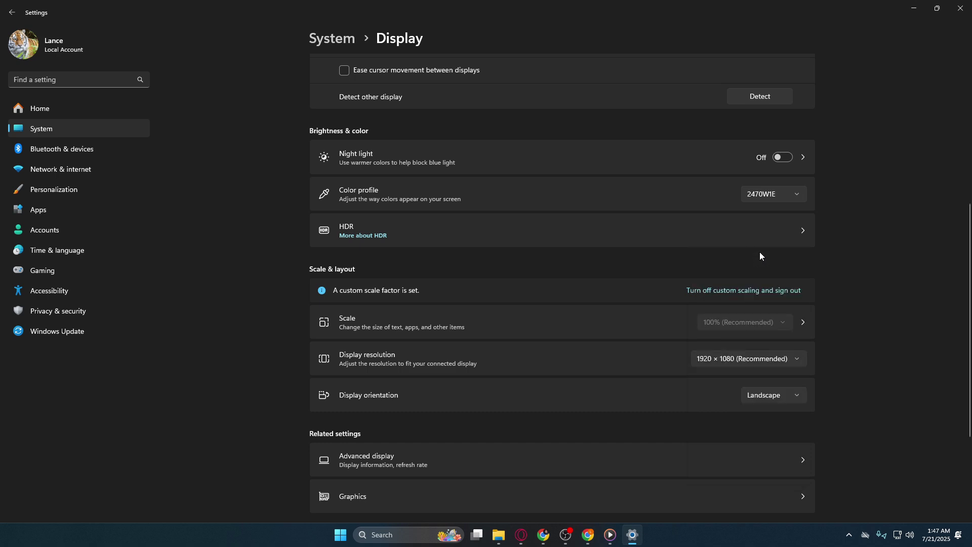
left_click(768, 357)
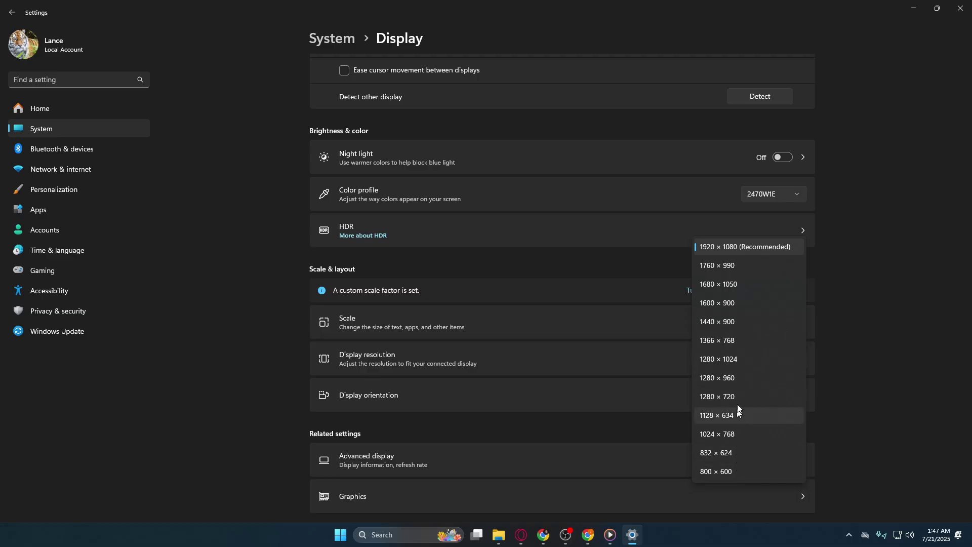
left_click(720, 250)
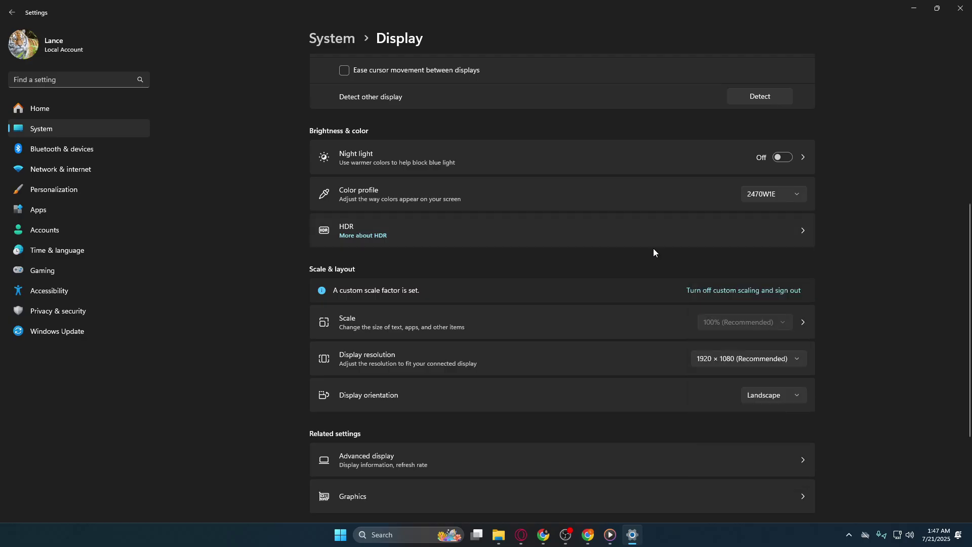